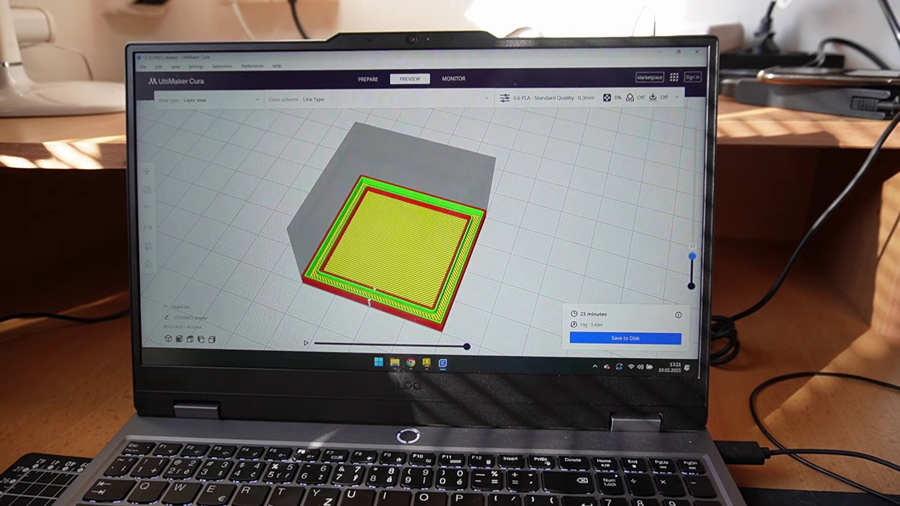
- Advance the layer preview of the small drawer upward to inspect its walls as they build up
key("Up")
key("Up")
key("Up")
key("Up")
key("Up")
key("Up")
key("Up")
key("Up")
key("Up")
key("Up")
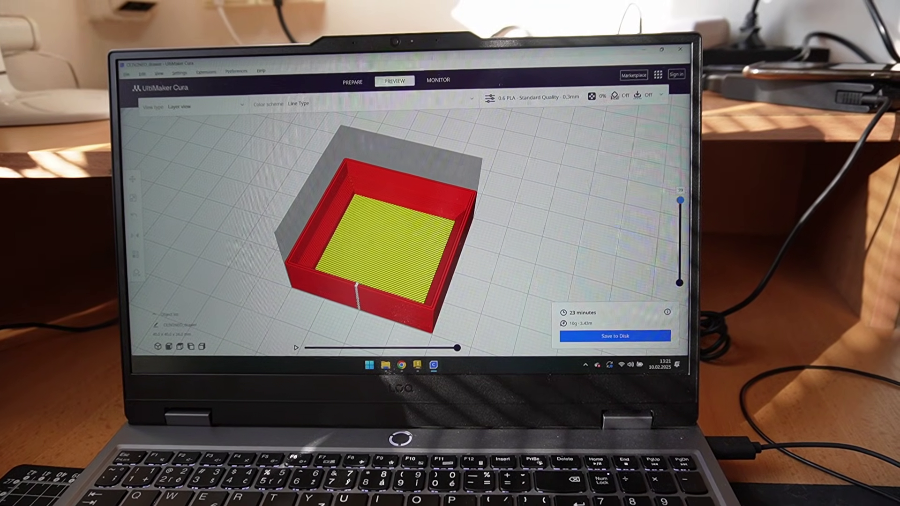
key("Up")
key("Up")
key("Up")
key("Up")
key("Up")
key("Up")
key("Up")
key("Up")
key("Up")
key("Up")
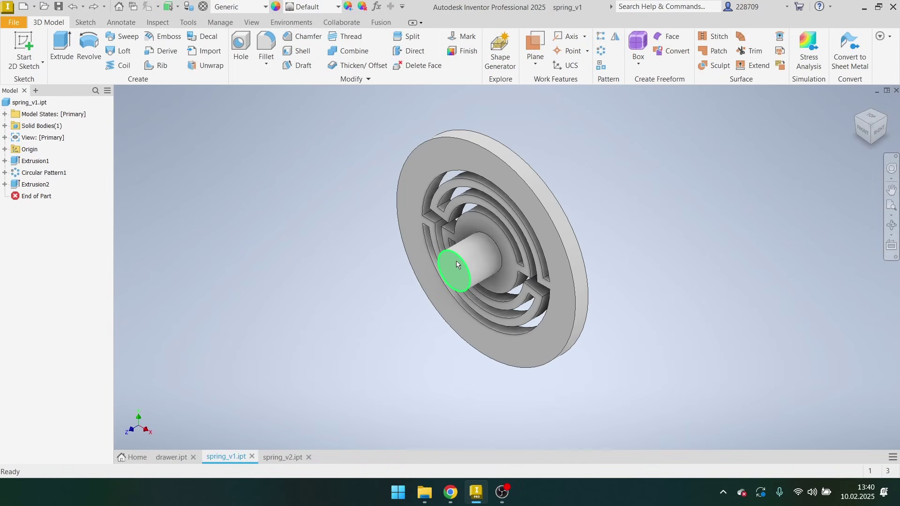
- Inspect the spring_v1 part's central boss in Inventor and switch to the spring_v2 part
mouse_move(457, 265)
left_click(278, 459)
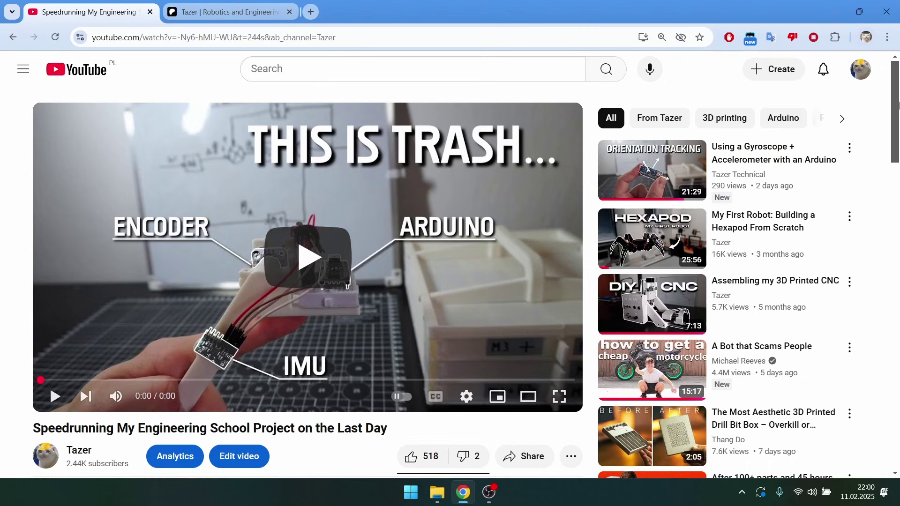
- Check the project files link in the YouTube video description and browse the Tazer Patreon page for the Bolt Organizer post
left_click_drag(899, 104, 899, 150)
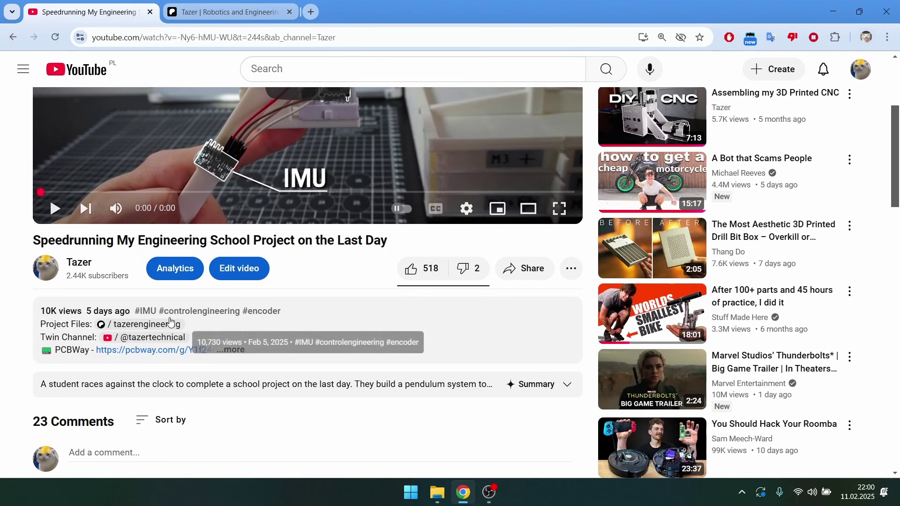
left_click(226, 4)
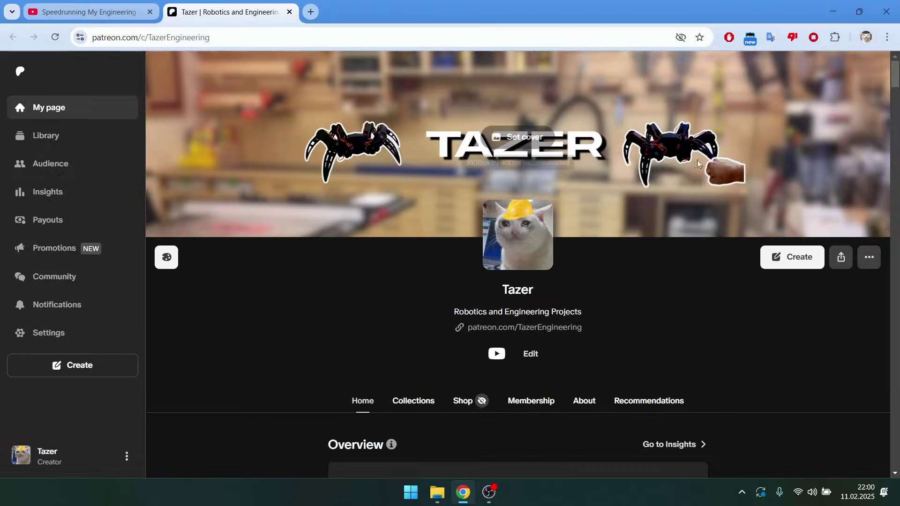
left_click_drag(896, 79, 896, 130)
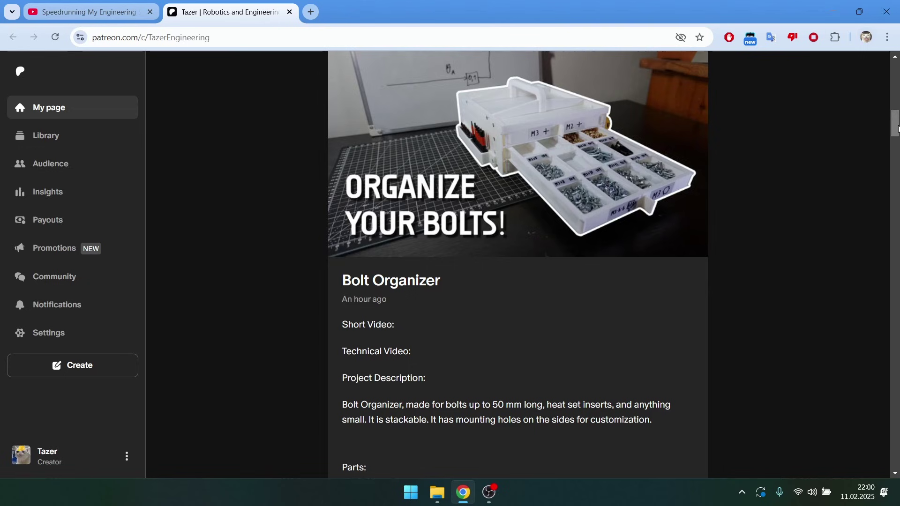
left_click_drag(896, 130, 896, 75)
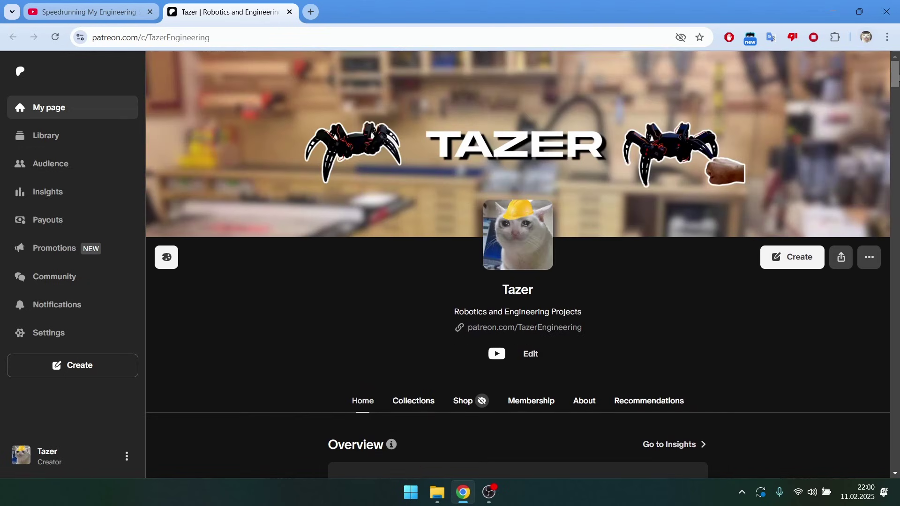
left_click_drag(896, 75, 896, 243)
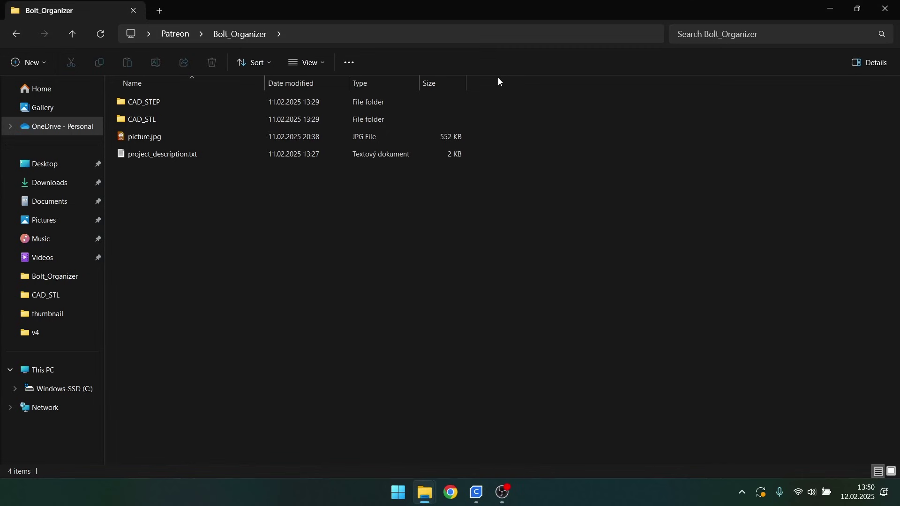
- Open the CAD_STL folder of Bolt_Organizer, go over the drawer, case, handle, sticker_cutter and top STL files, and switch to UltiMaker Cura
double_click(170, 119)
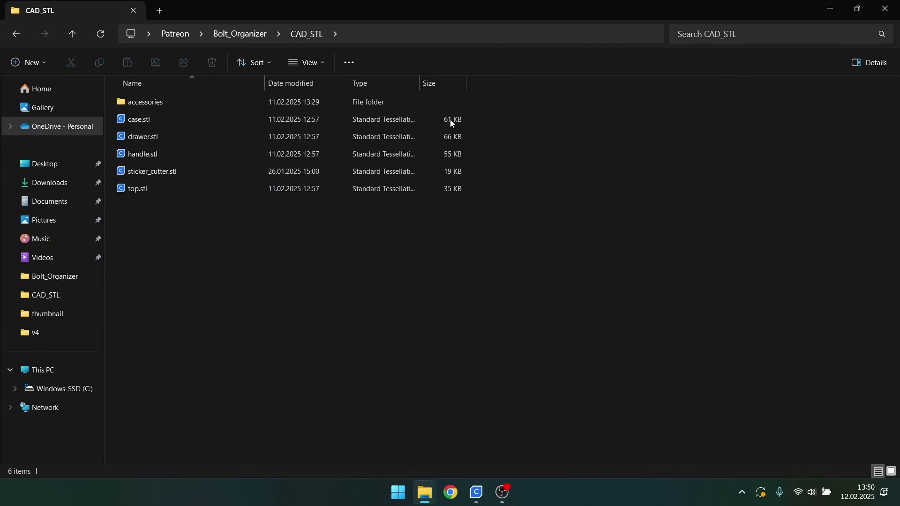
left_click(172, 139)
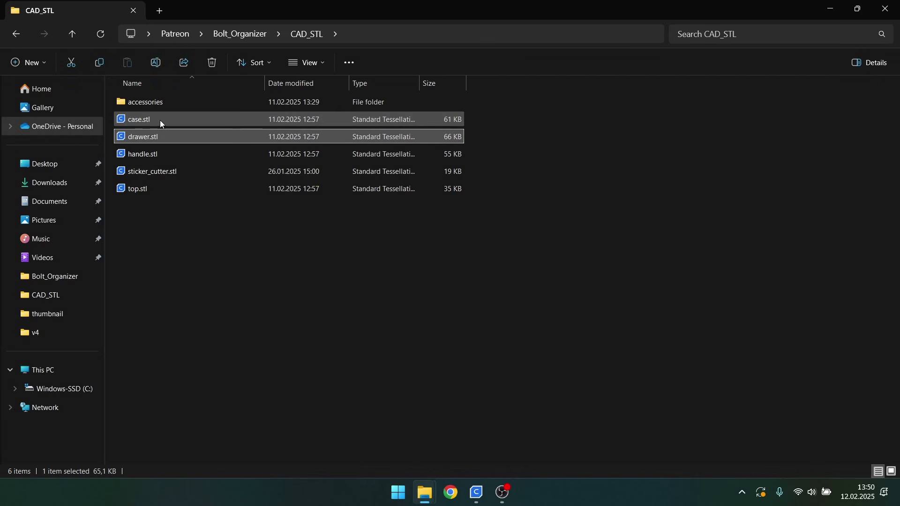
left_click(160, 120)
left_click_drag(294, 277, 165, 151)
key("alt+Tab")
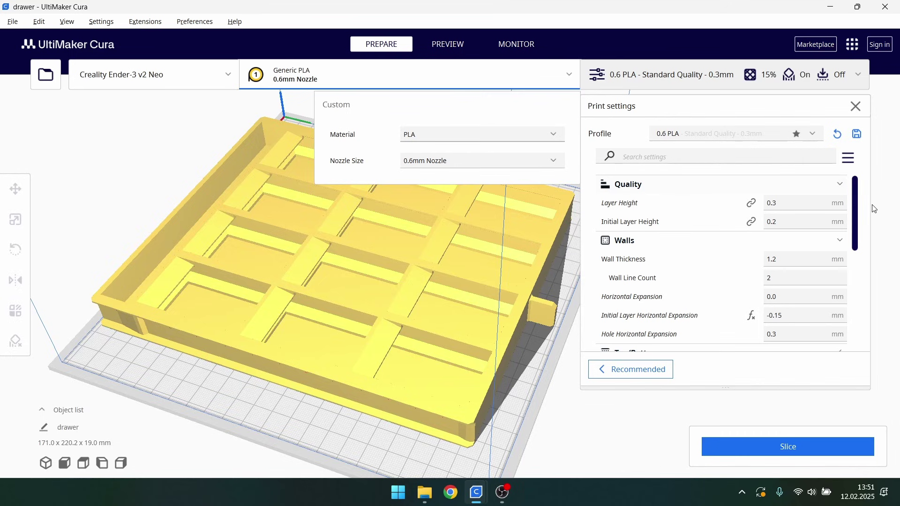
- Review the wall and expansion settings of the drawer's print profile, and search the setting visibility list for "hole"
left_click(855, 214)
scroll(854, 219, "down", 2)
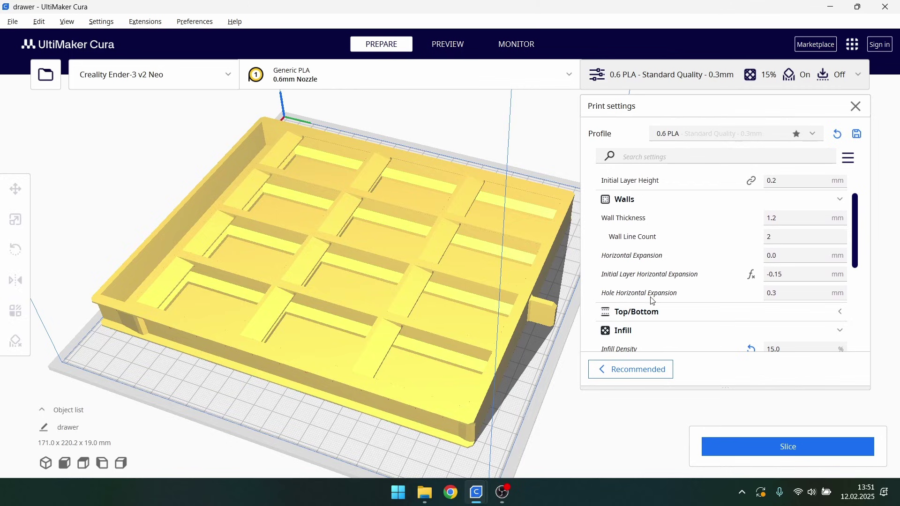
mouse_move(681, 300)
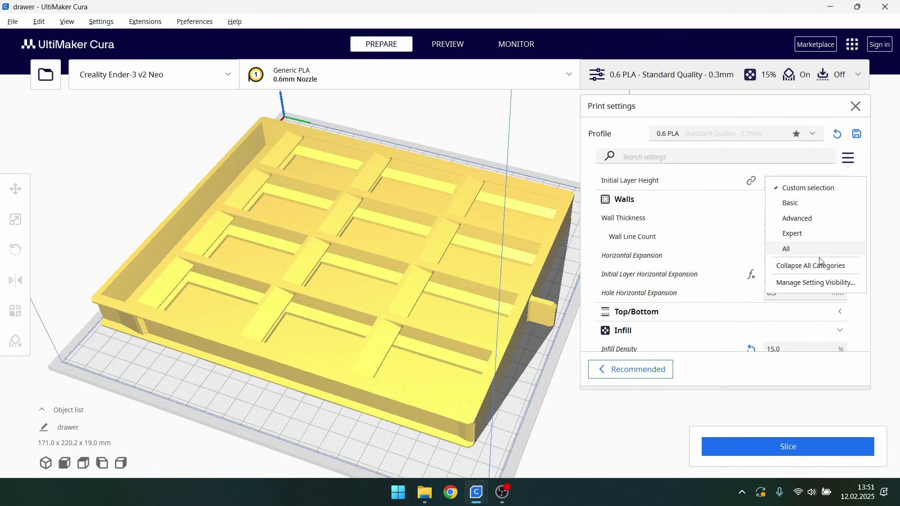
left_click(809, 284)
left_click(470, 104)
type("hole")
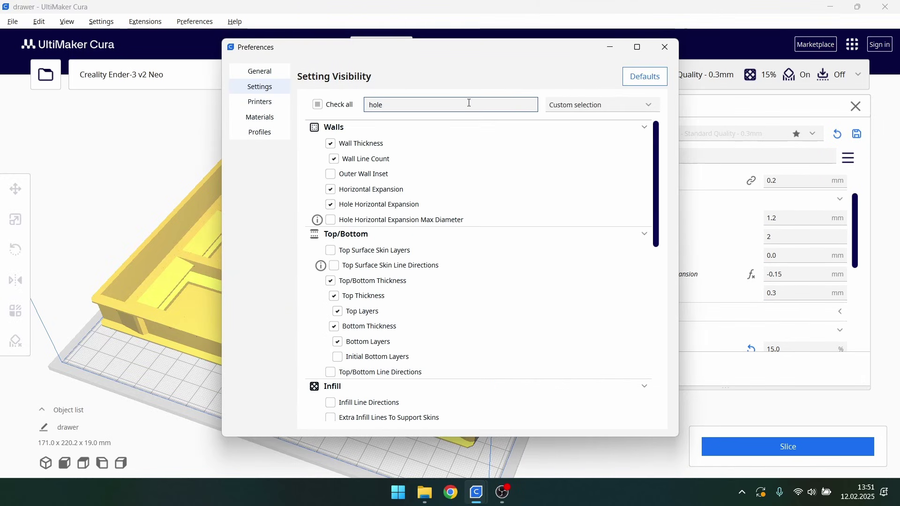
left_click(677, 47)
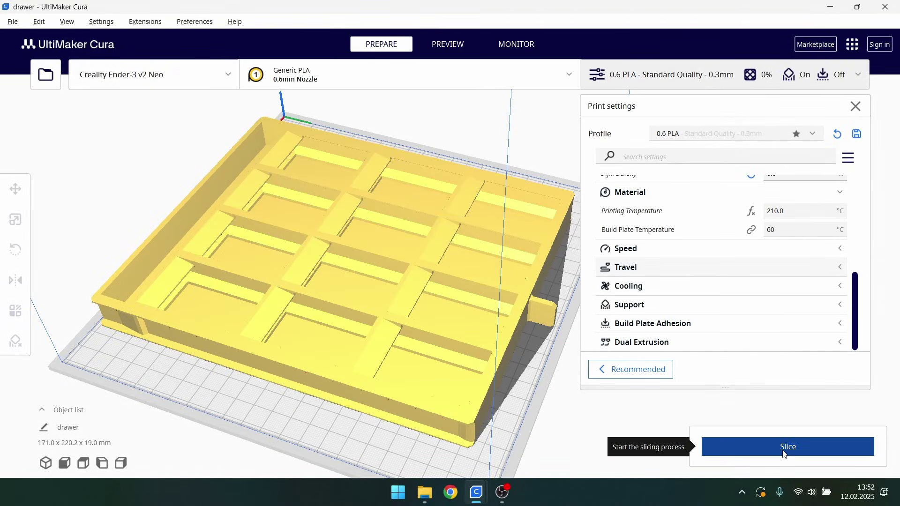
- Slice the drawer model
left_click(752, 446)
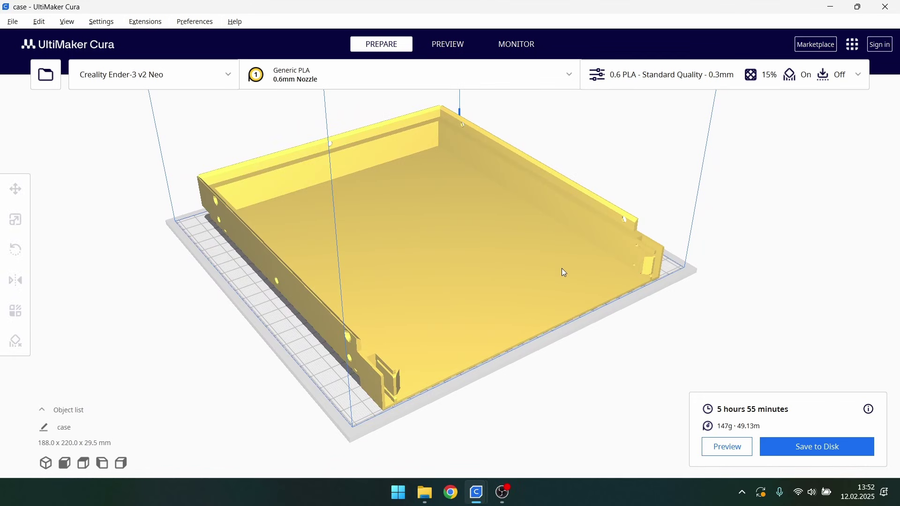
- Review the infill density, infill pattern and support generation settings used for the case model
left_click(688, 85)
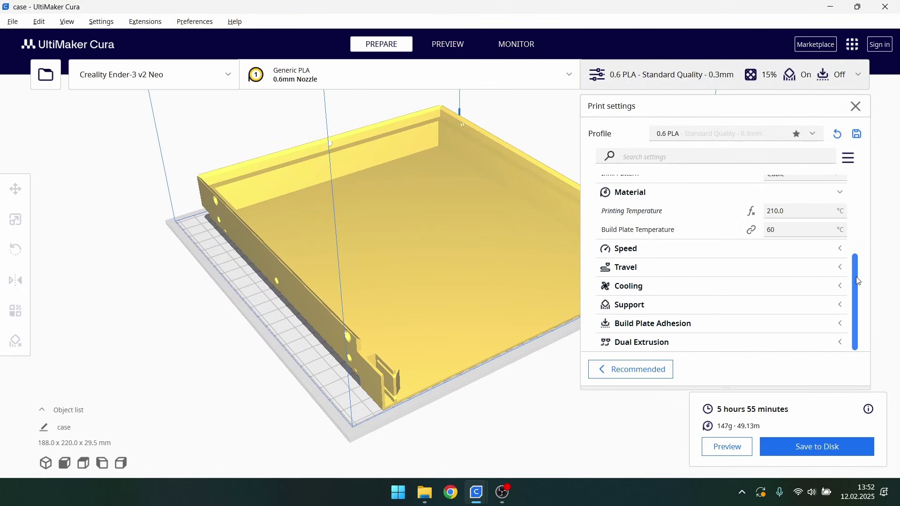
left_click_drag(858, 281, 864, 238)
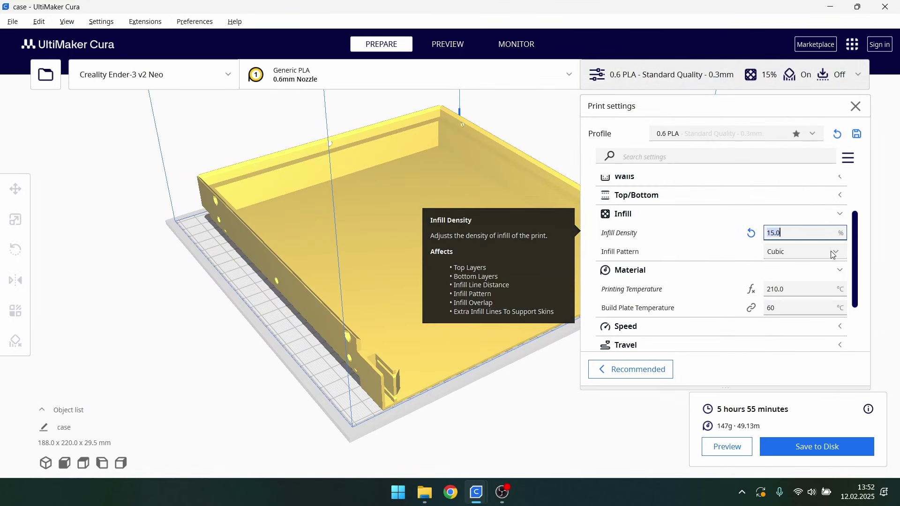
scroll(725, 249, "down", 3)
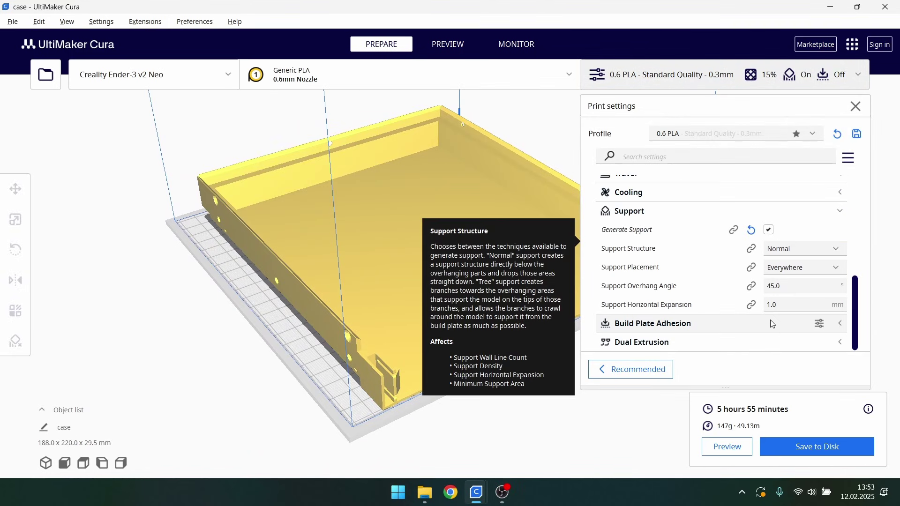
- Add a support blocker on the upper edge of the case's wall near the corner
left_click(269, 218)
left_click(16, 341)
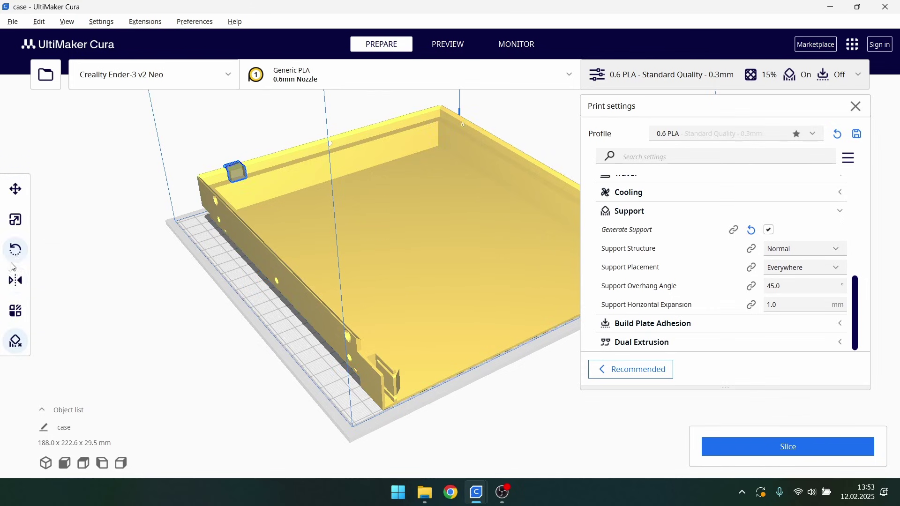
scroll(432, 254, "up", 5)
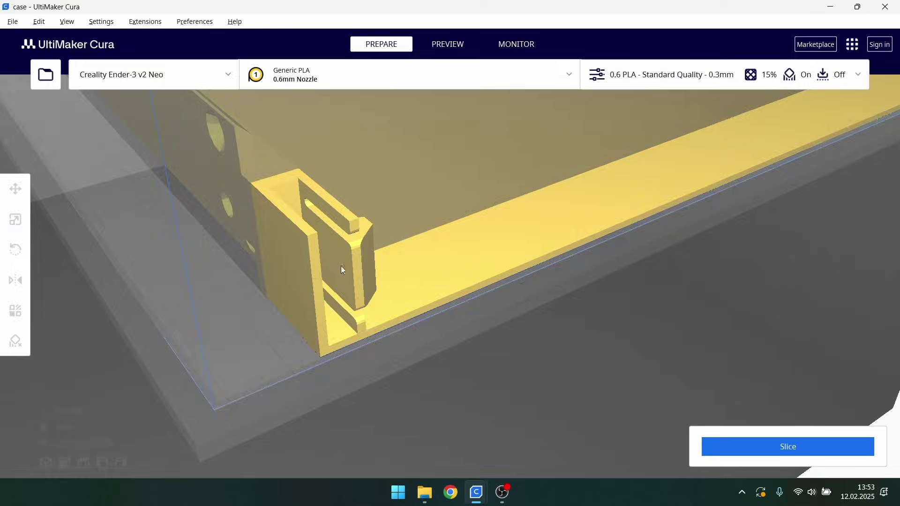